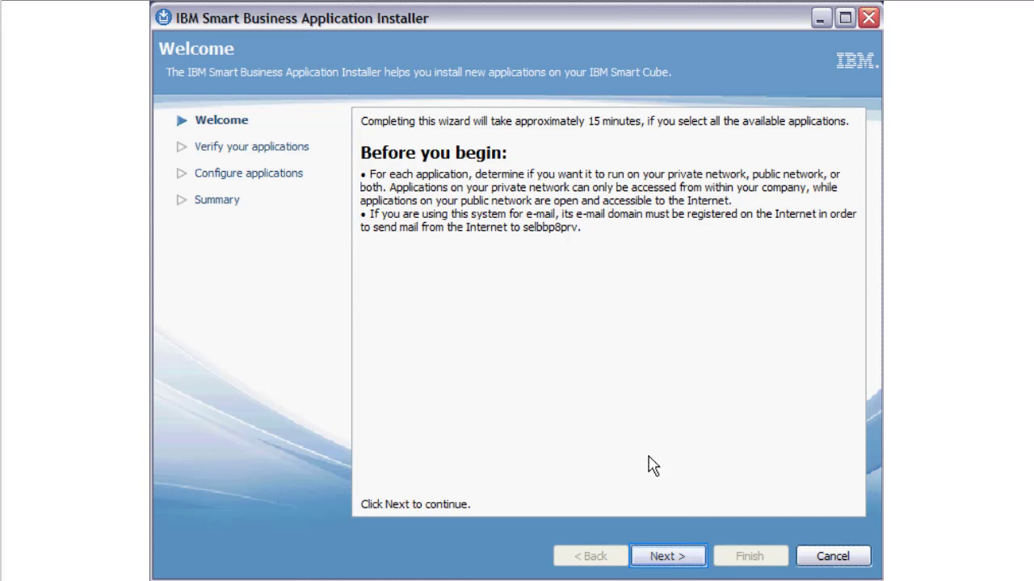
Step: Leave the Welcome page for the Verify your applications list
click(662, 557)
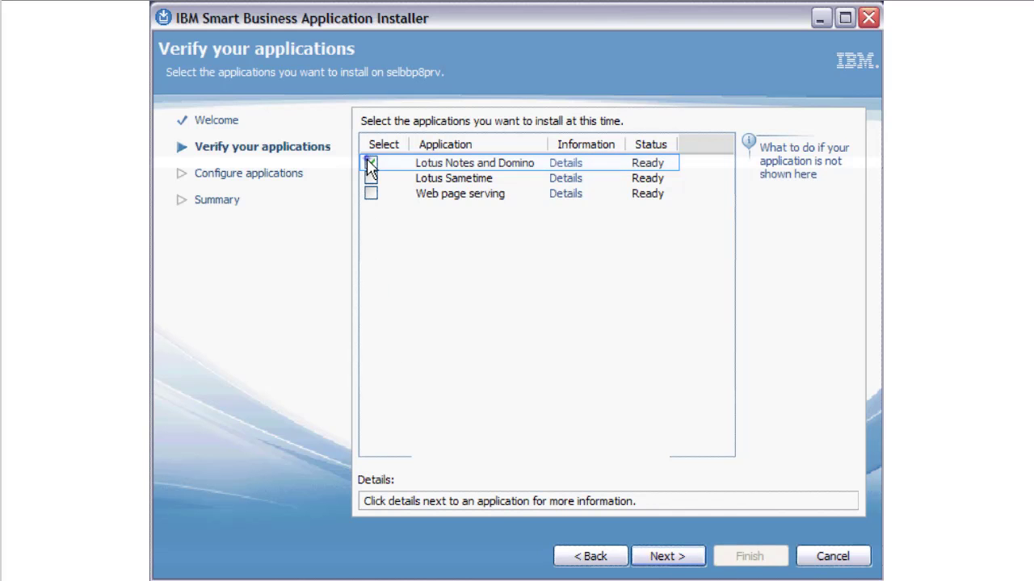
Step: Select Lotus Notes and Domino, Lotus Sametime and Web page serving for installation
click(369, 161)
click(370, 179)
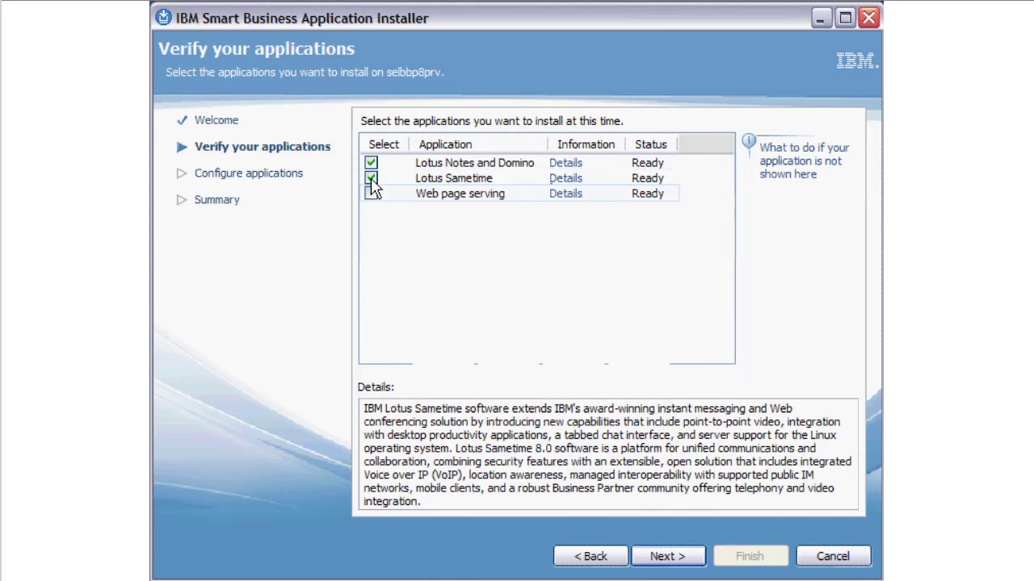
click(370, 195)
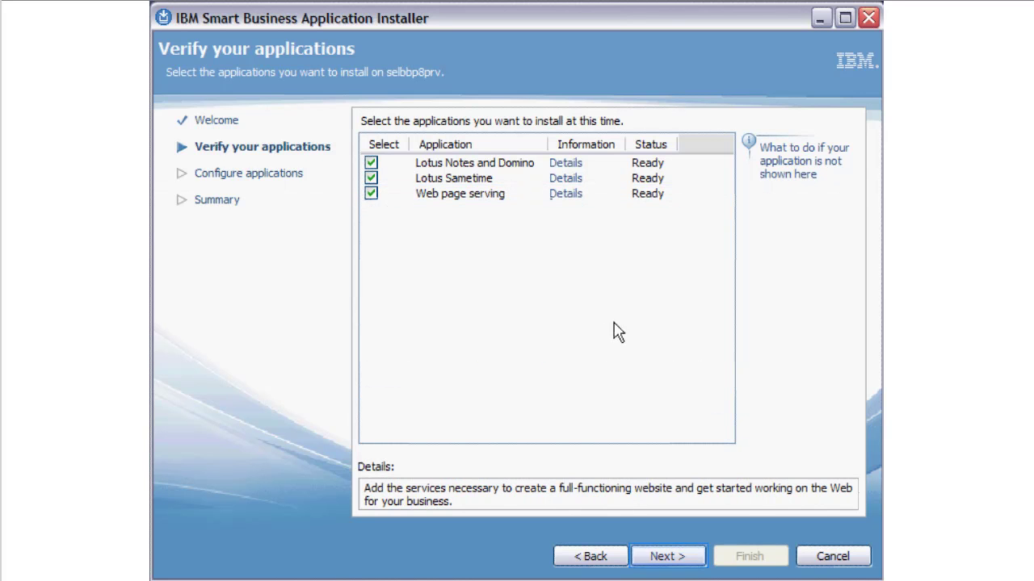
Step: Add Other (POP3) e-mail access alongside Domino Web Access and Lotus Notes, and accept the suggested e-mail domain
click(662, 558)
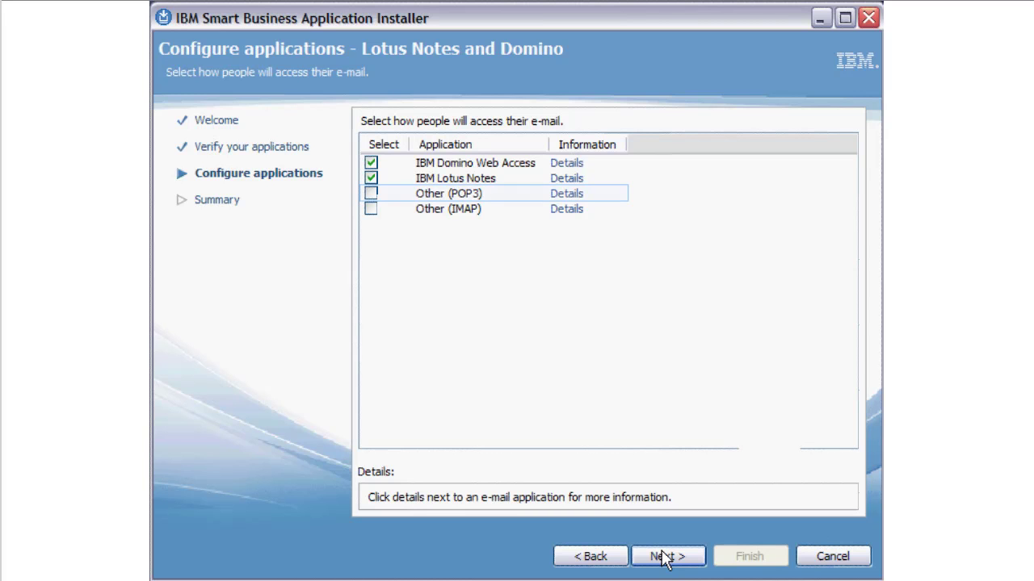
click(371, 194)
click(653, 563)
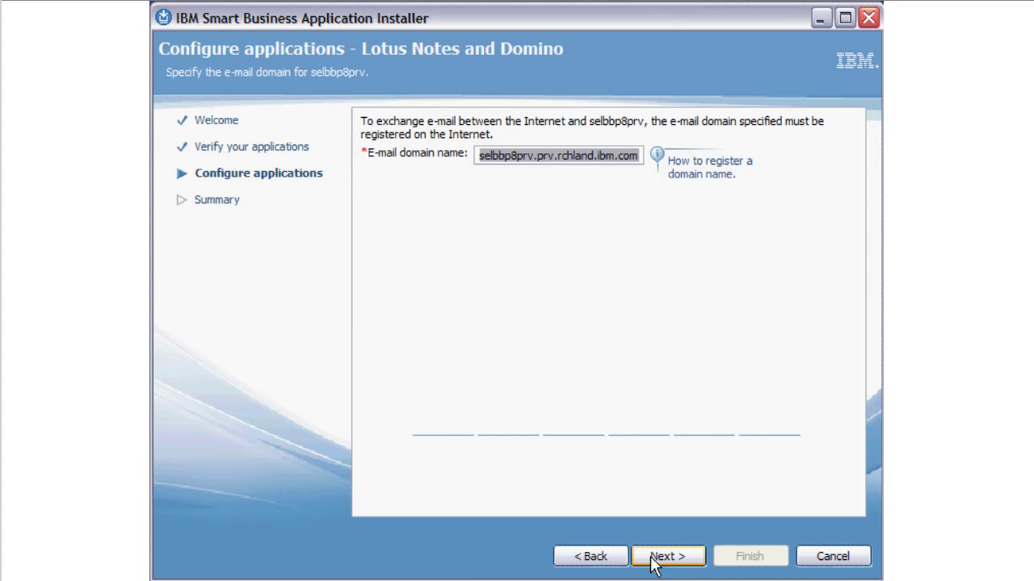
click(654, 557)
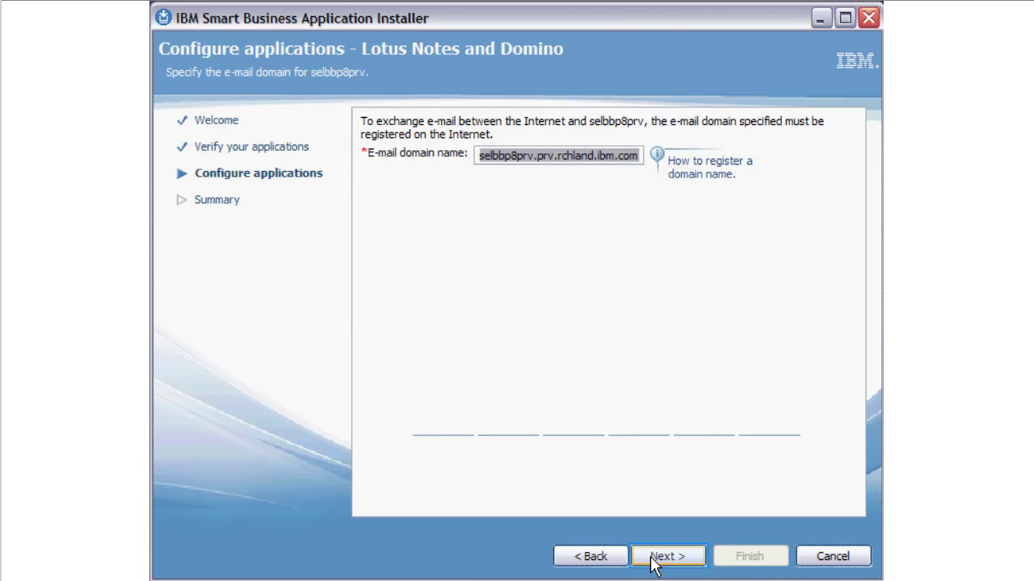
Step: Keep Notes and Domino on Private only, enabling 'Show detailed network information' for it and Sametime
click(664, 564)
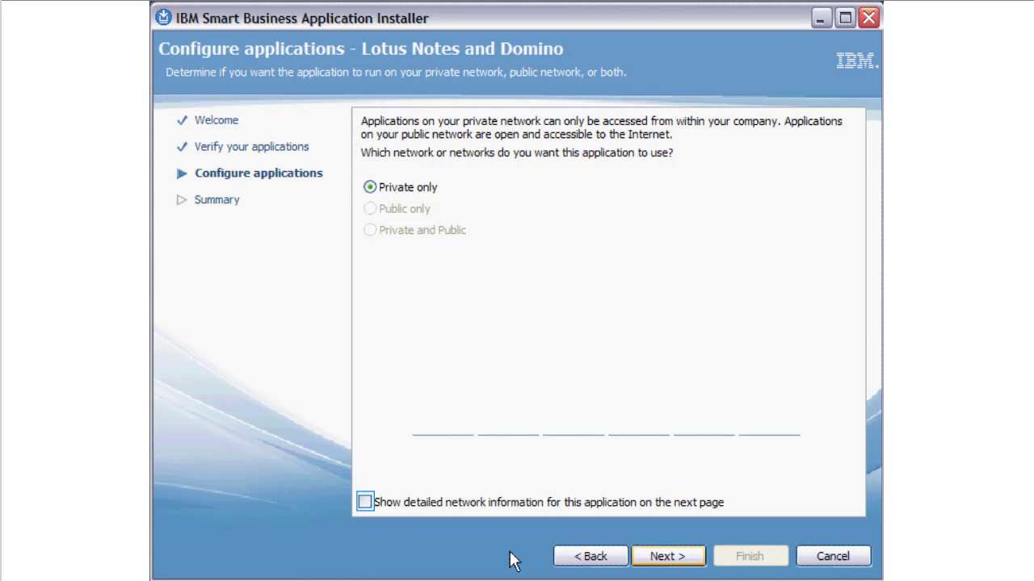
click(364, 502)
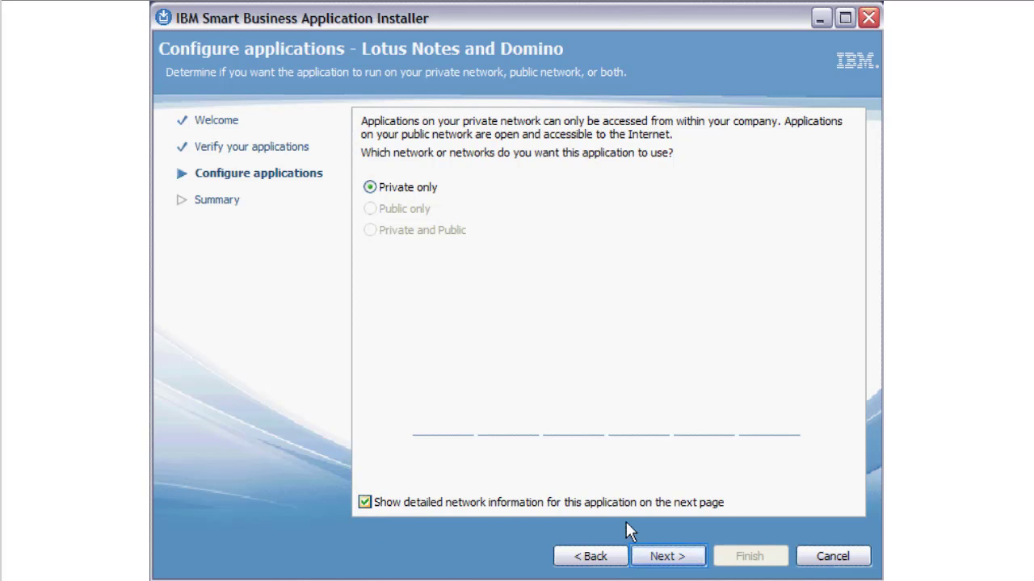
click(669, 557)
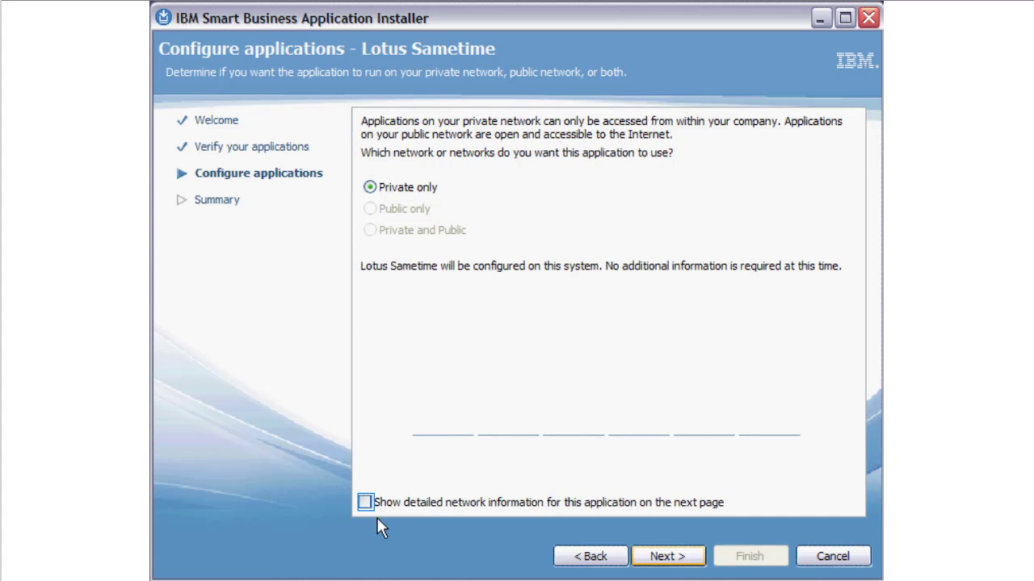
click(365, 503)
Step: Accept the Notes and Domino POP3 port 110 and the Sametime port settings unchanged
click(683, 557)
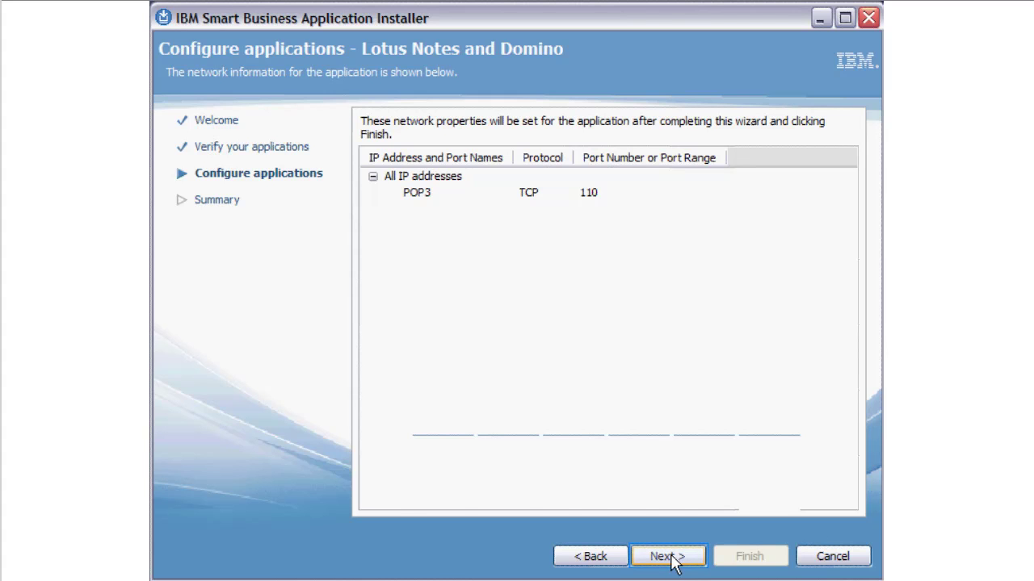
click(667, 557)
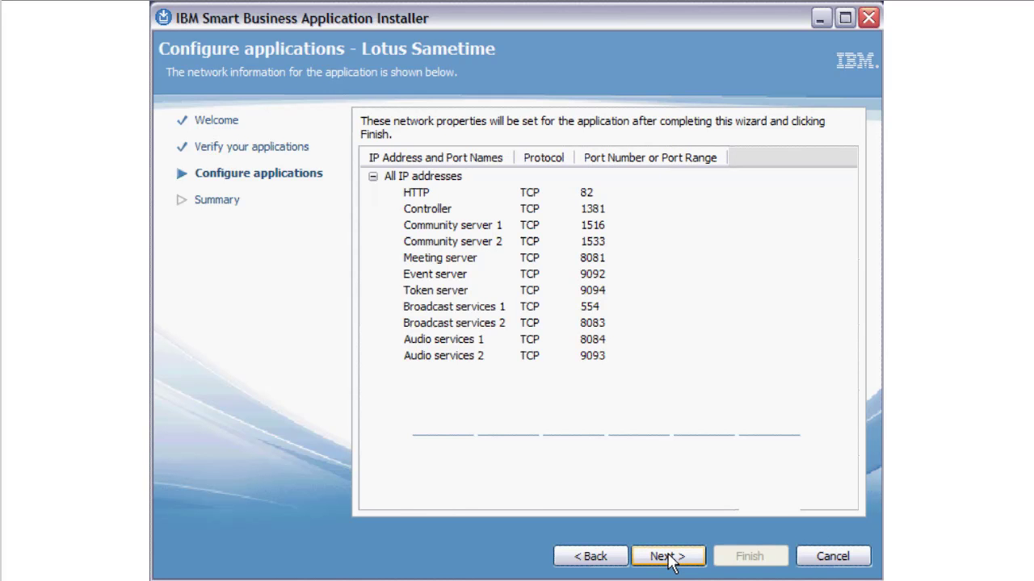
click(667, 557)
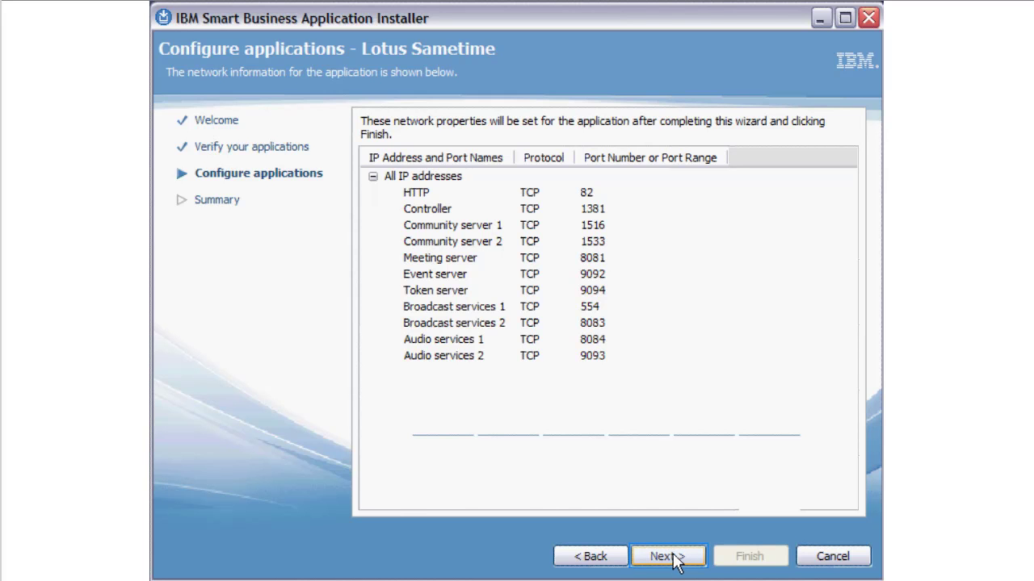
click(678, 558)
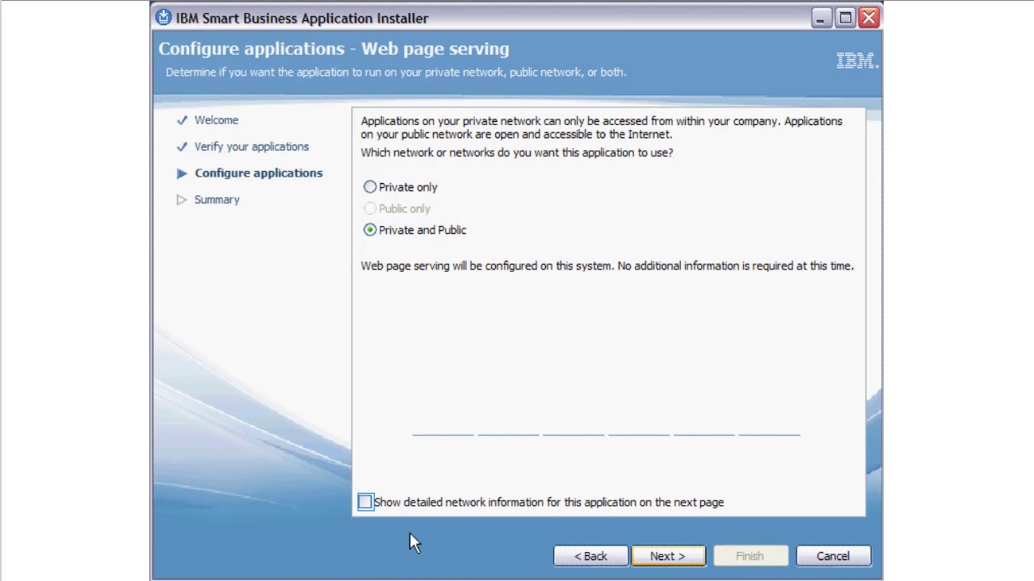
Step: Show detailed network information for Web page serving and accept its private and public ports
click(365, 503)
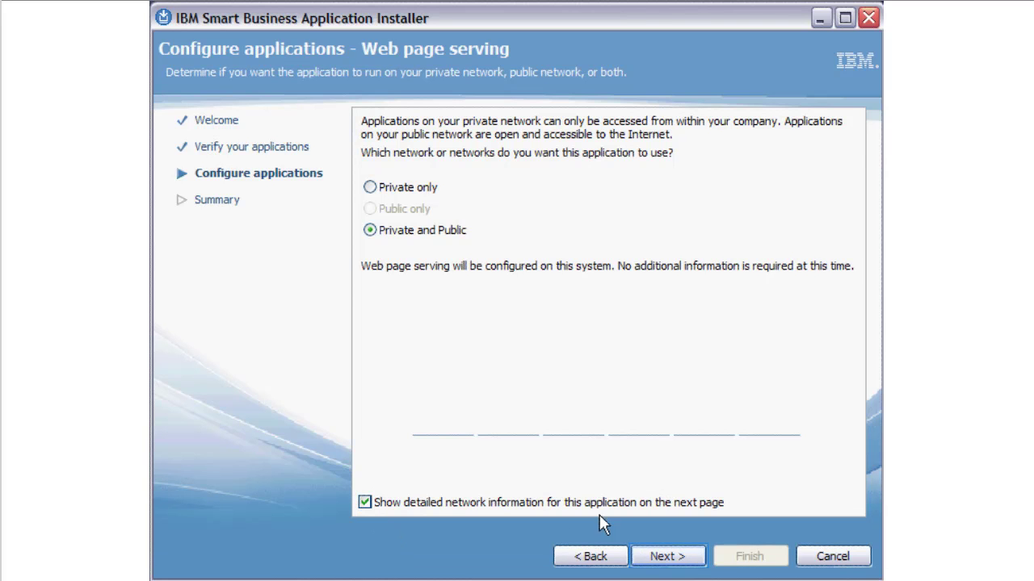
click(668, 557)
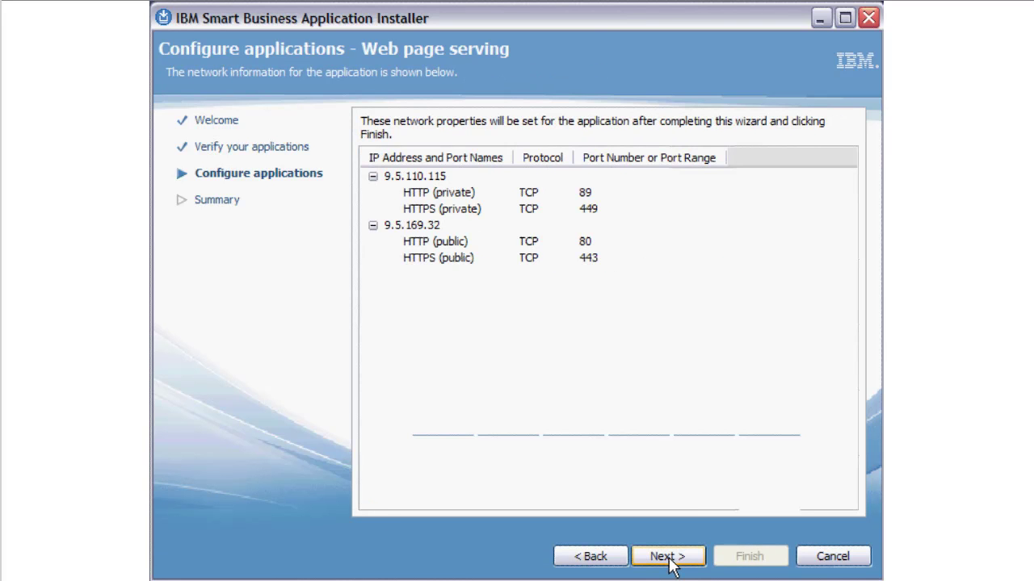
click(668, 557)
click(669, 558)
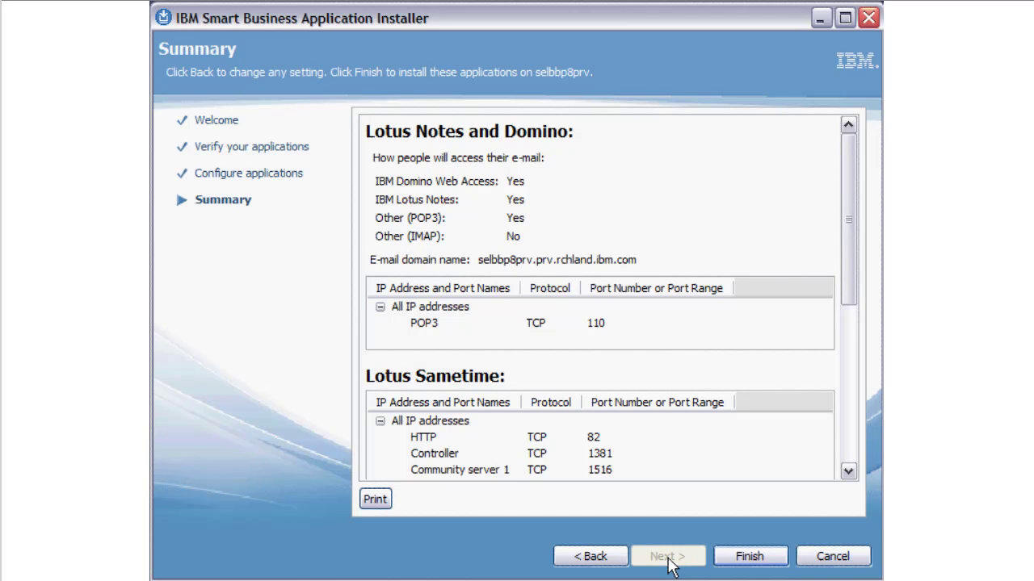
Step: Check the Summary settings and finish the installation of all three applications
scroll(849, 309, down, 3)
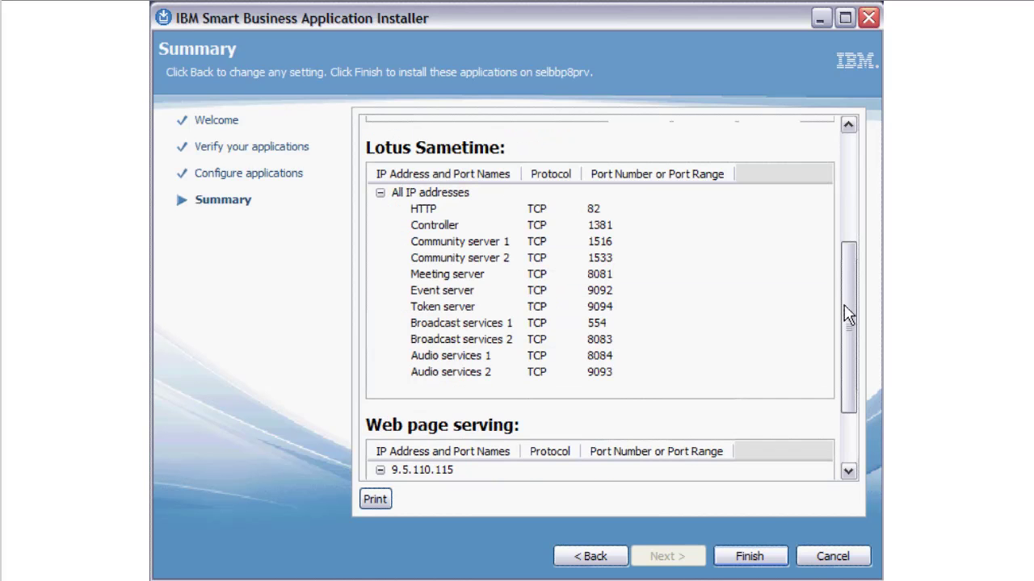
scroll(847, 410, down, 3)
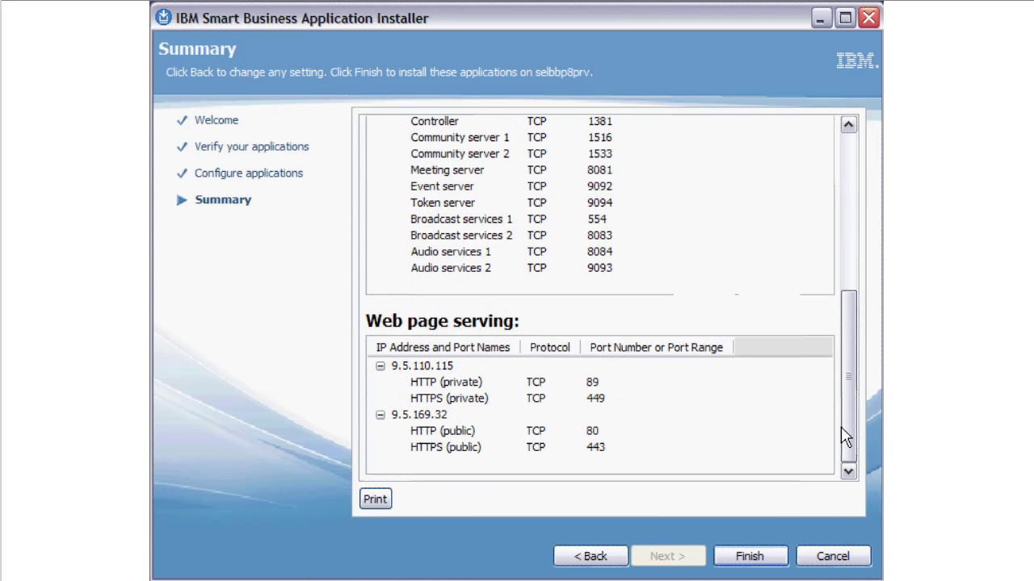
scroll(845, 463, up, 5)
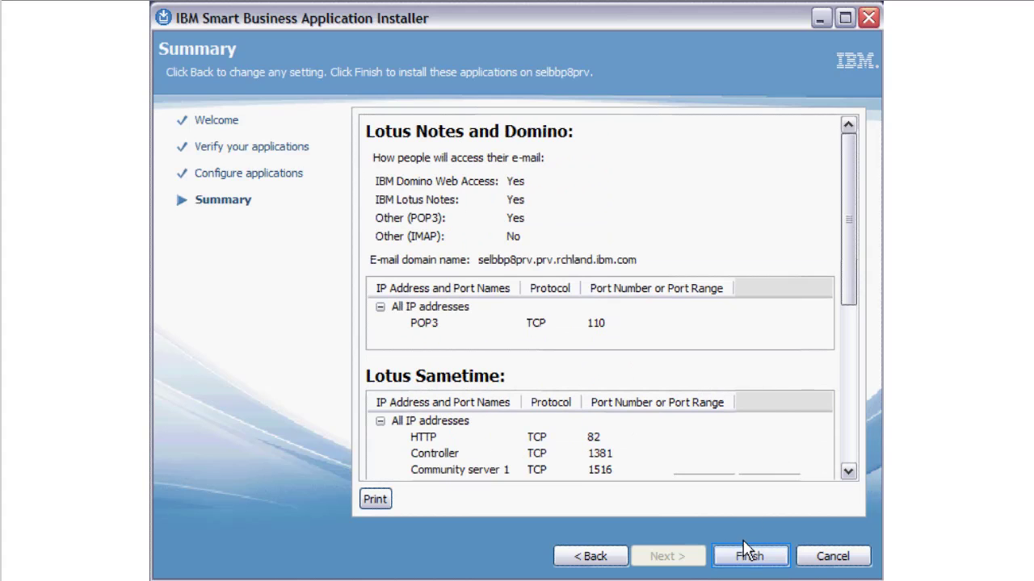
click(744, 557)
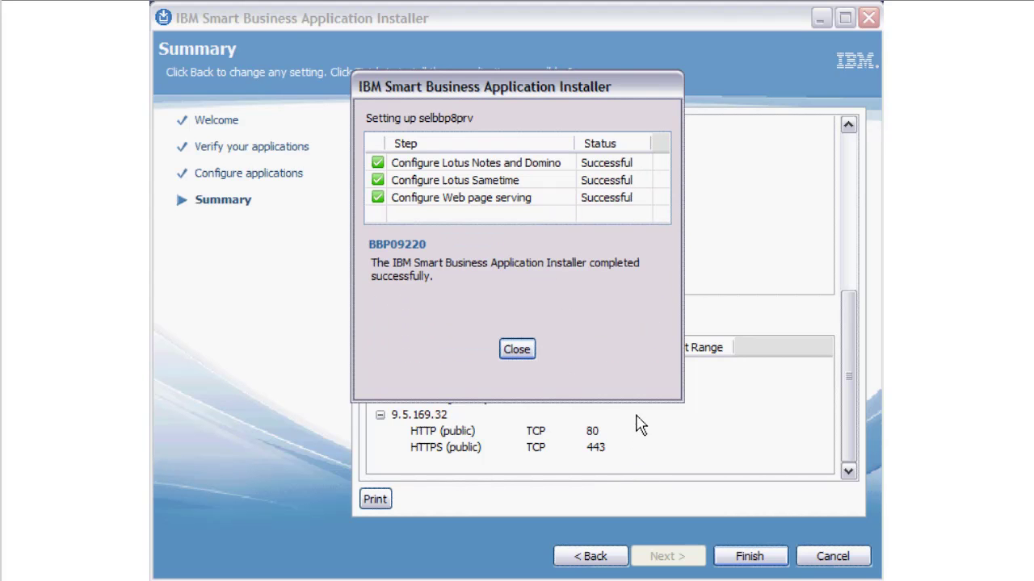
Step: Close the completion report and launch the IBM Smart Business Administrator Panel
click(515, 348)
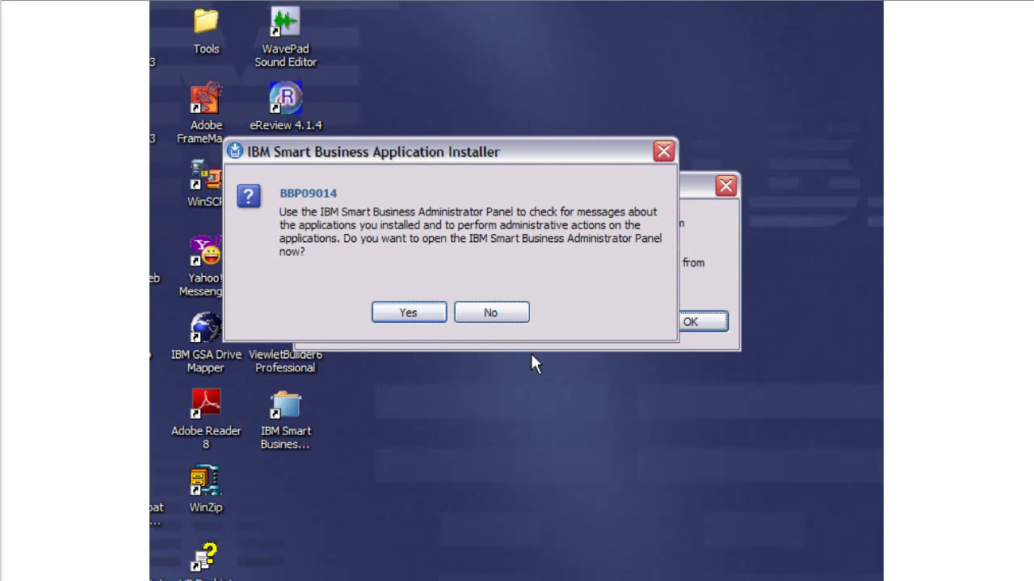
click(418, 315)
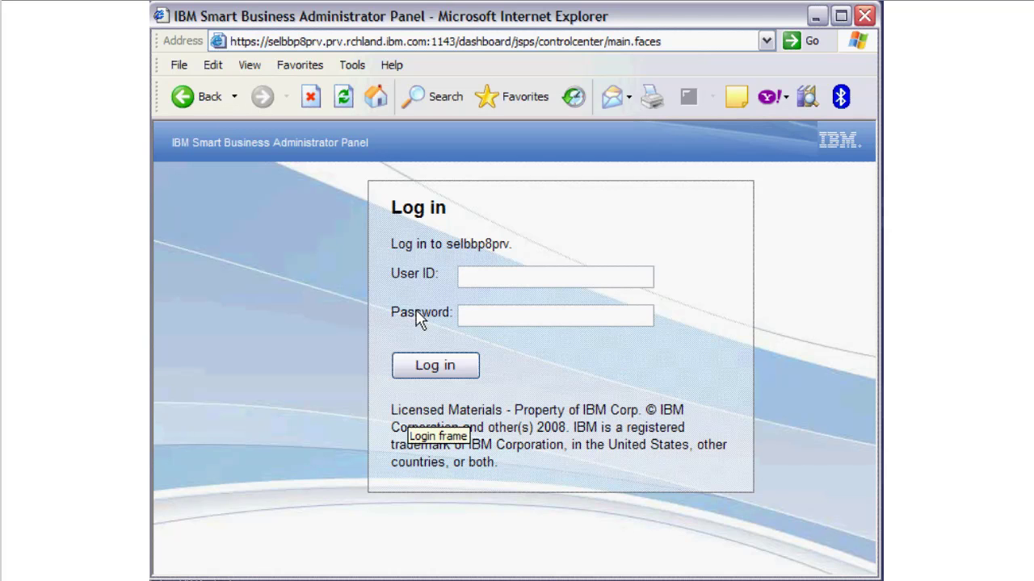
Step: Log in with the administrator user ID and password, then open 'How to complete setting up your system'
text(admin)
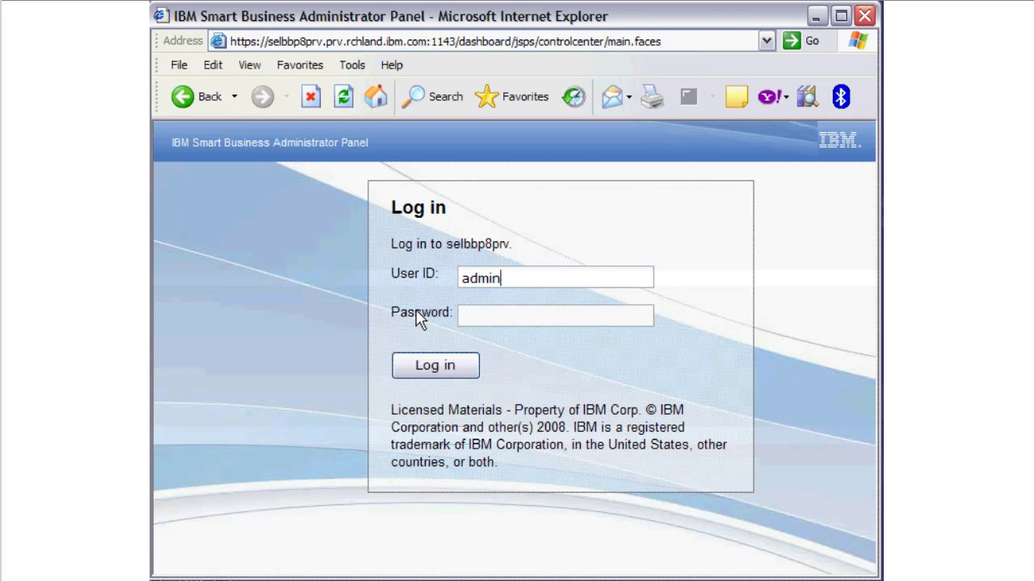
text(sys)
click(464, 323)
text(•••)
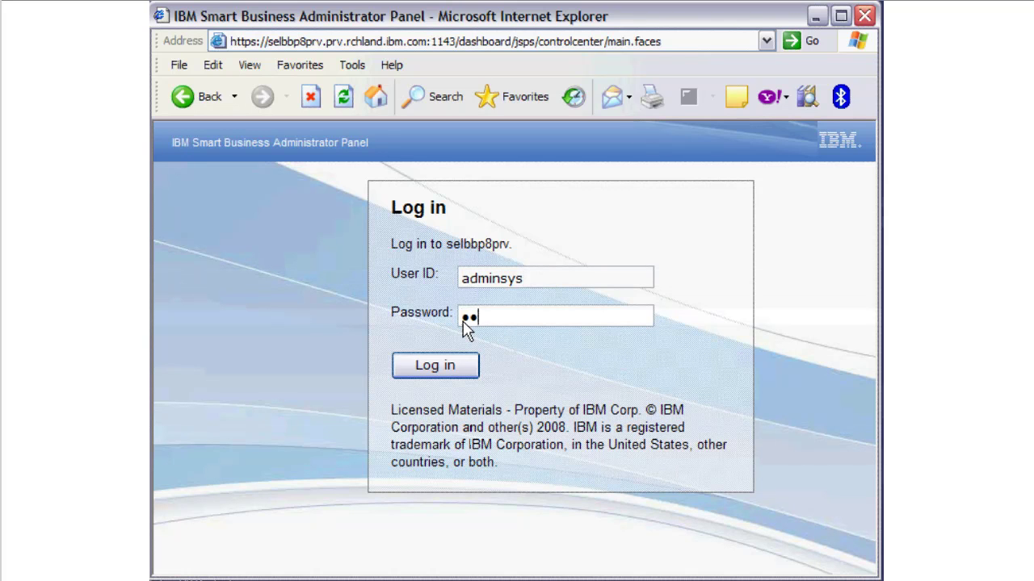
text(••••••)
click(426, 370)
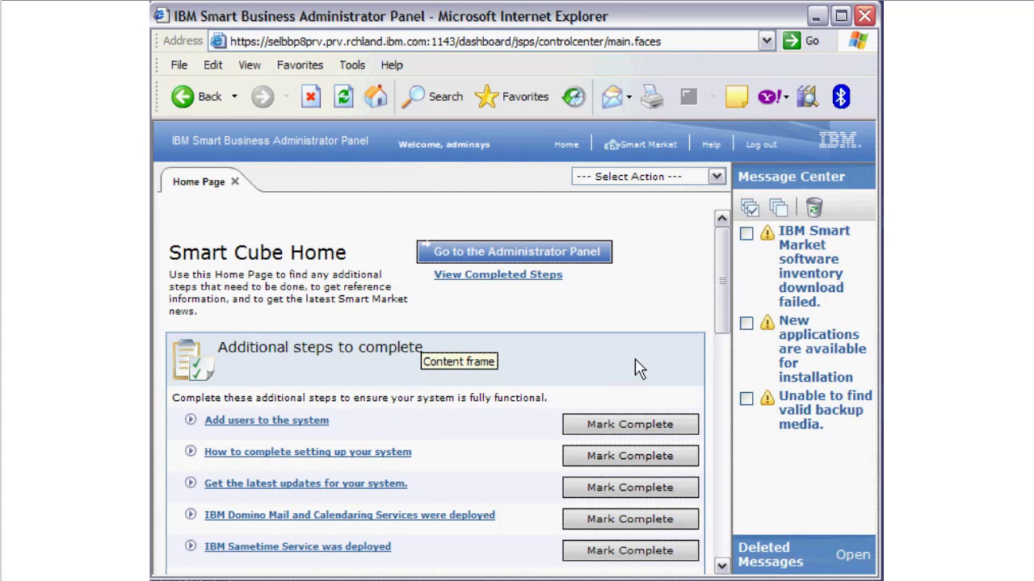
click(287, 457)
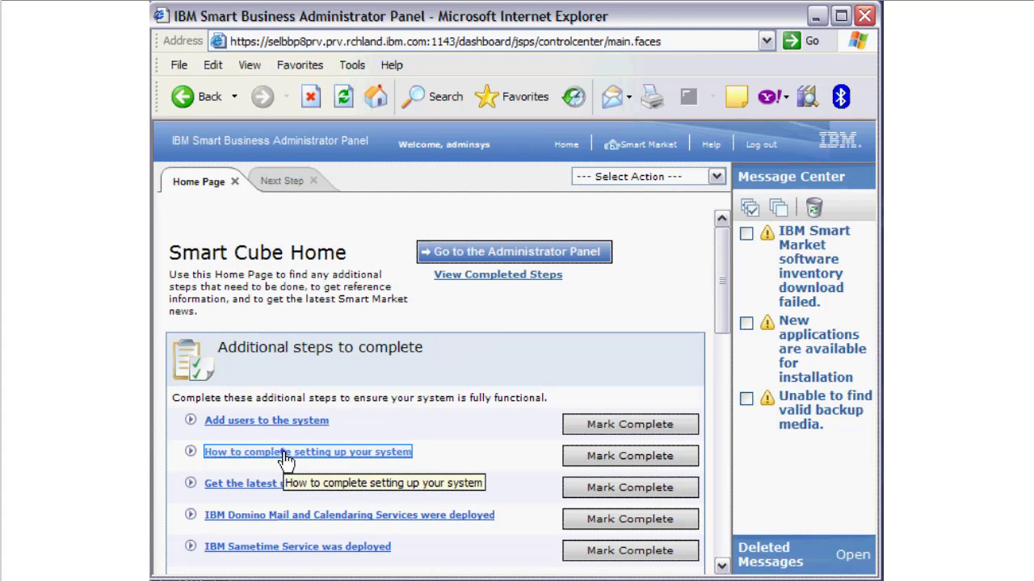